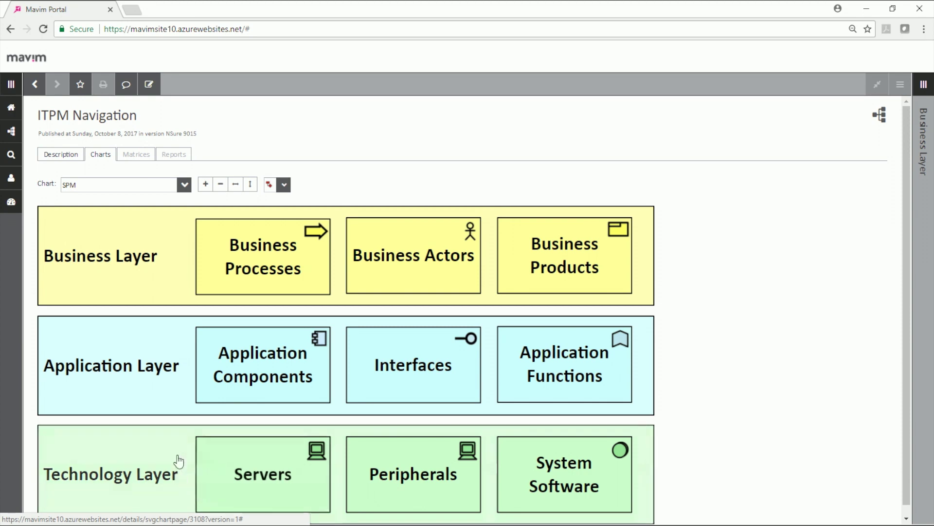
Step: Open Application Components' ITPM - Usage report and highlight CRM Cloud's Continuous usage frequency
click(264, 360)
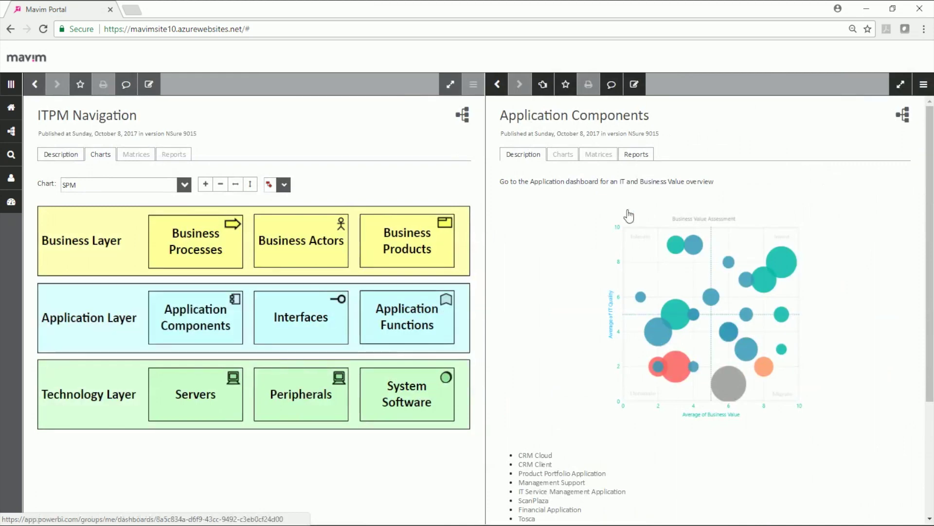
click(636, 154)
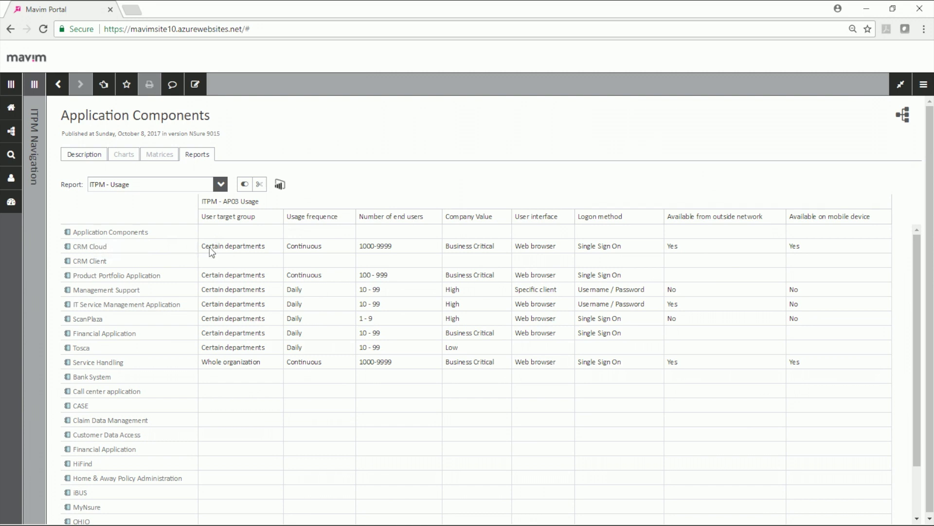
drag(286, 246, 323, 247)
Step: Switch to the ITPM - Mapping report and highlight the Maintaining Customer Relations function
click(220, 184)
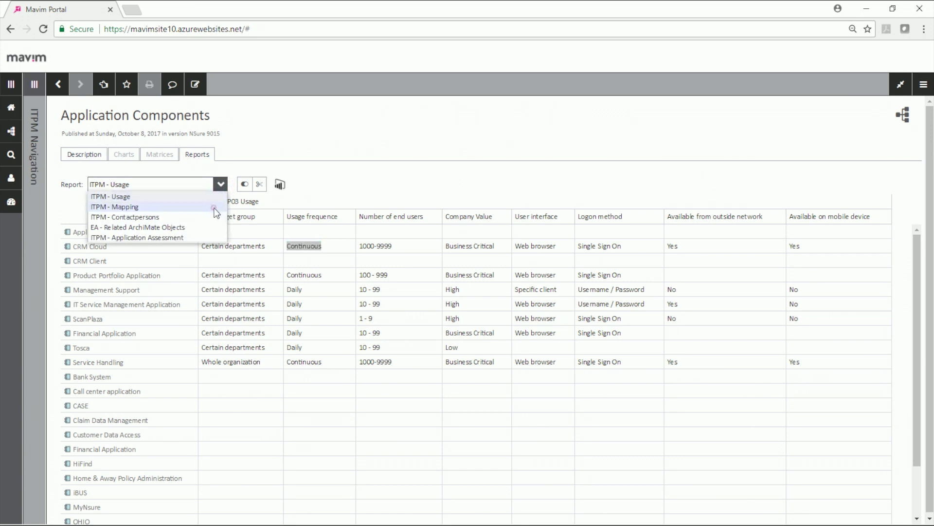
click(216, 207)
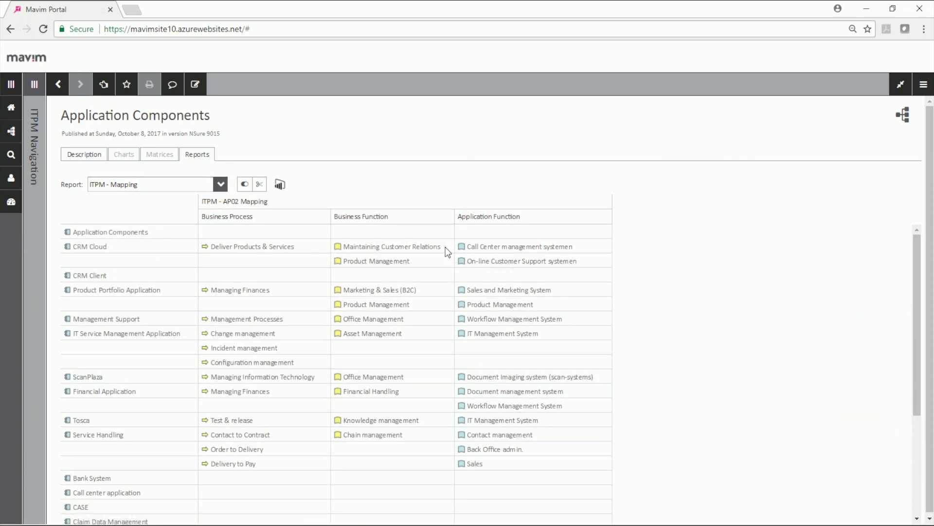
drag(444, 247, 345, 248)
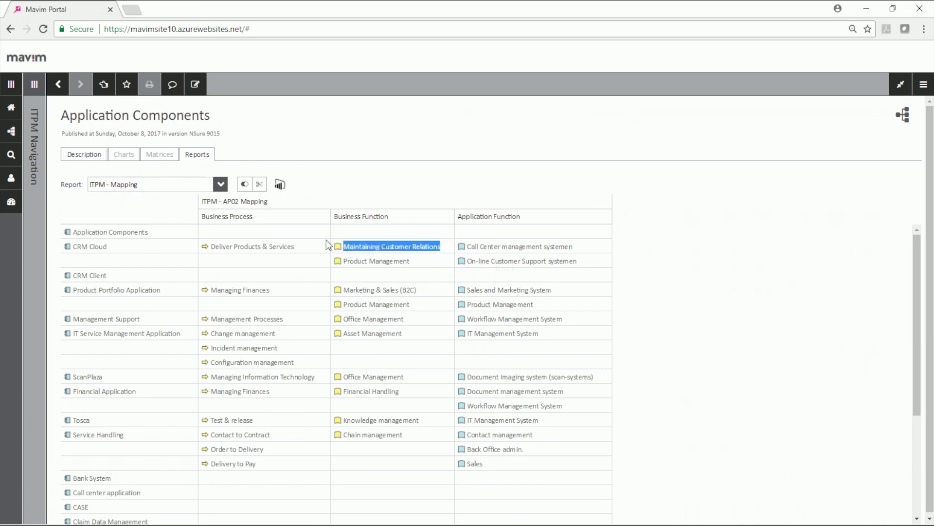
Step: Check CRM Cloud's business value in the ITPM - Application Assessment report, then return to the description
click(221, 184)
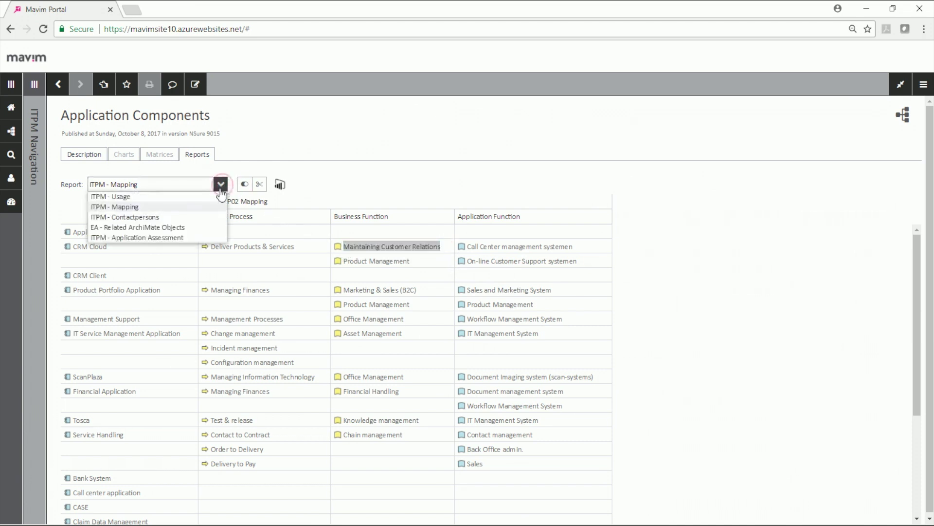
click(193, 238)
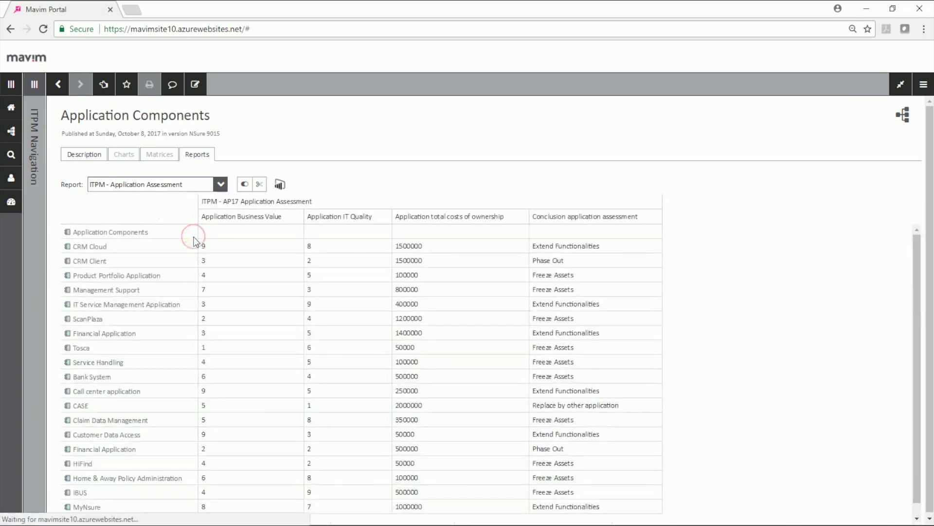
double_click(204, 248)
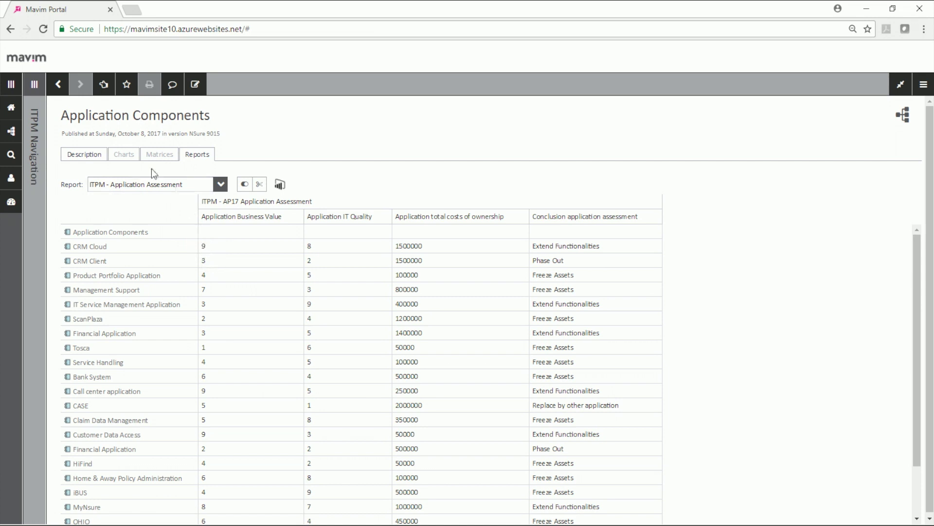
click(84, 154)
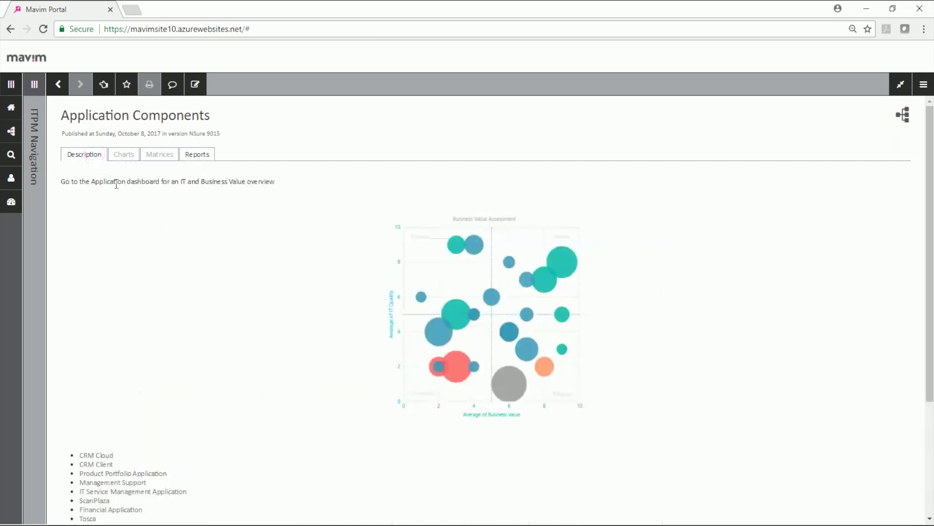
Step: Open the ITPM Power BI dashboard and filter it to Extend Functionalities, then Phase Out
click(415, 287)
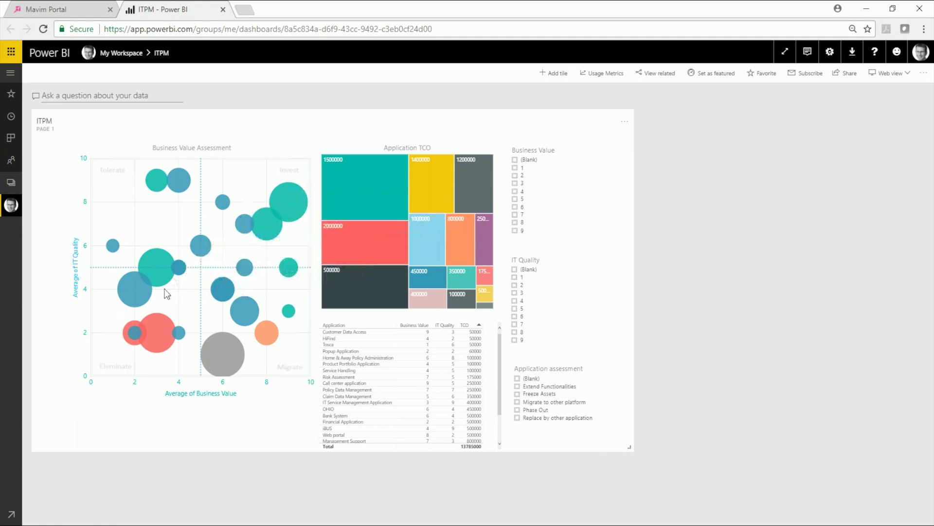
mouse_move(223, 354)
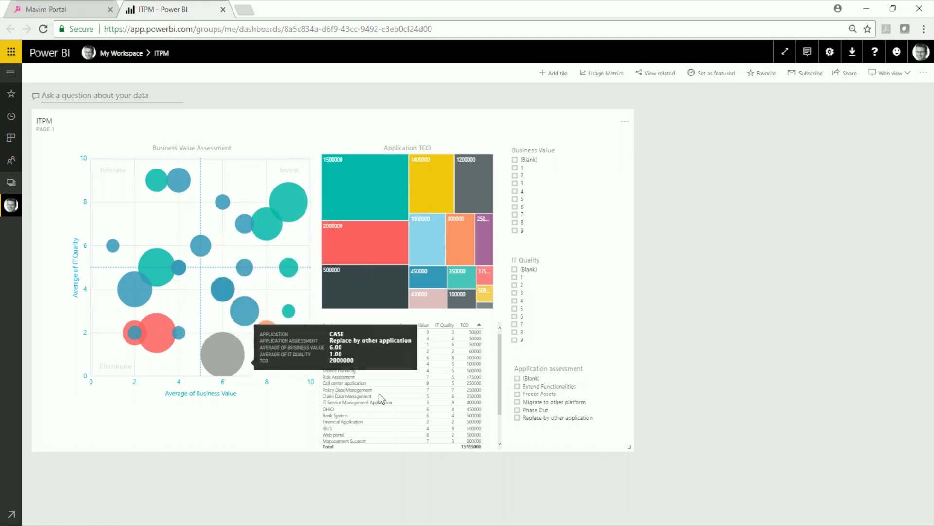
click(517, 386)
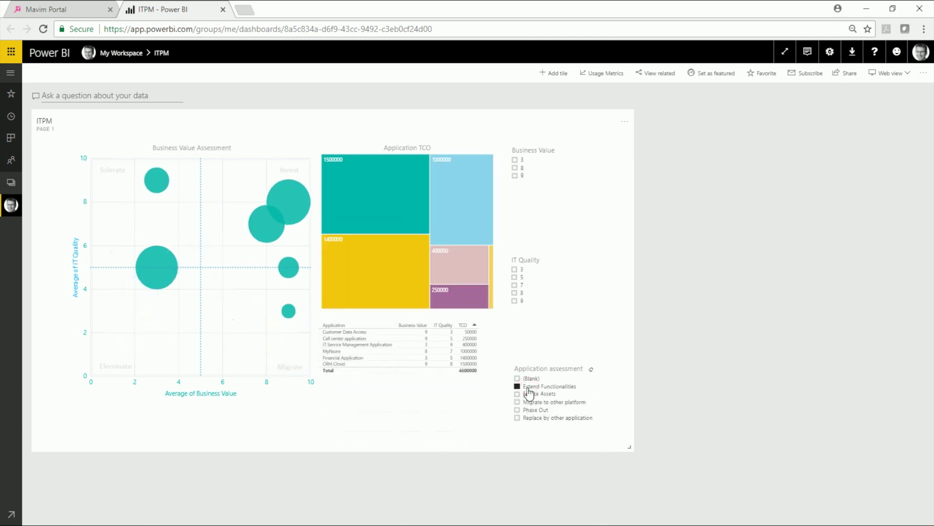
click(517, 409)
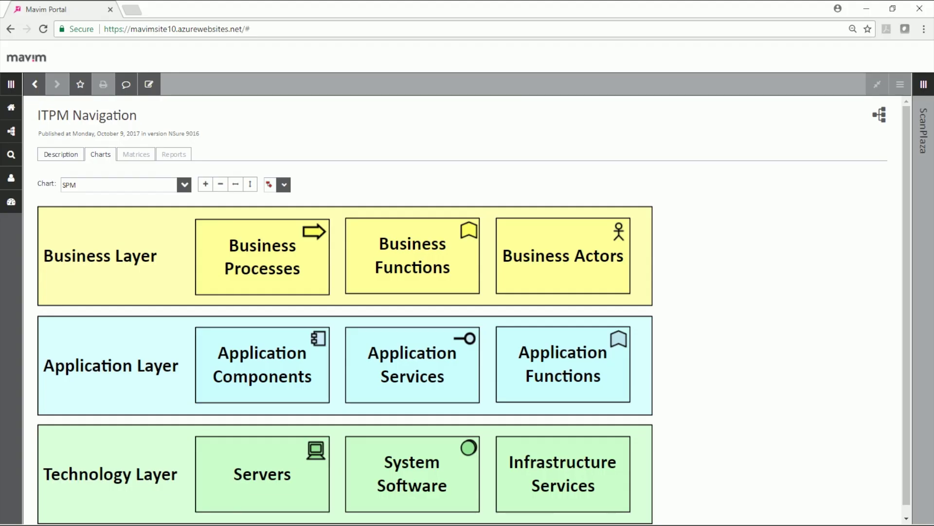
Step: Open the Servers report at full width and follow its ScanPlaza link
click(245, 459)
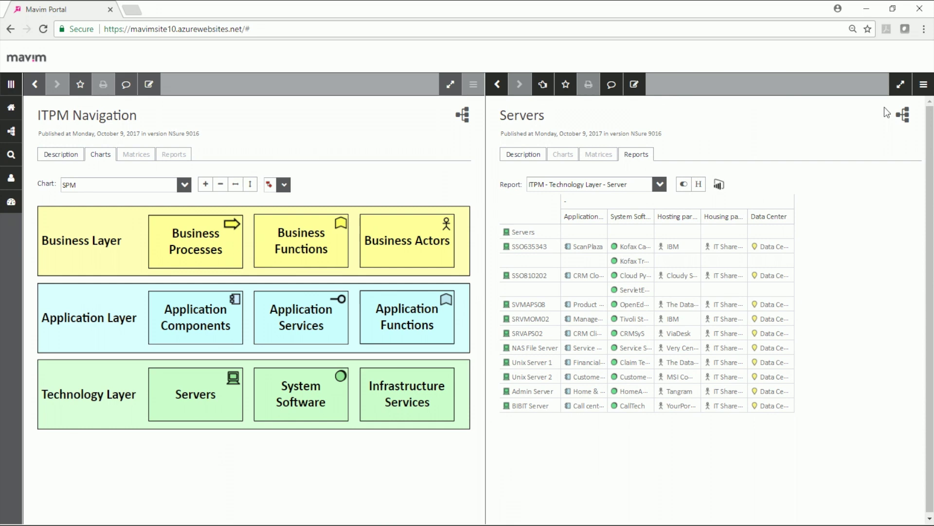
click(900, 84)
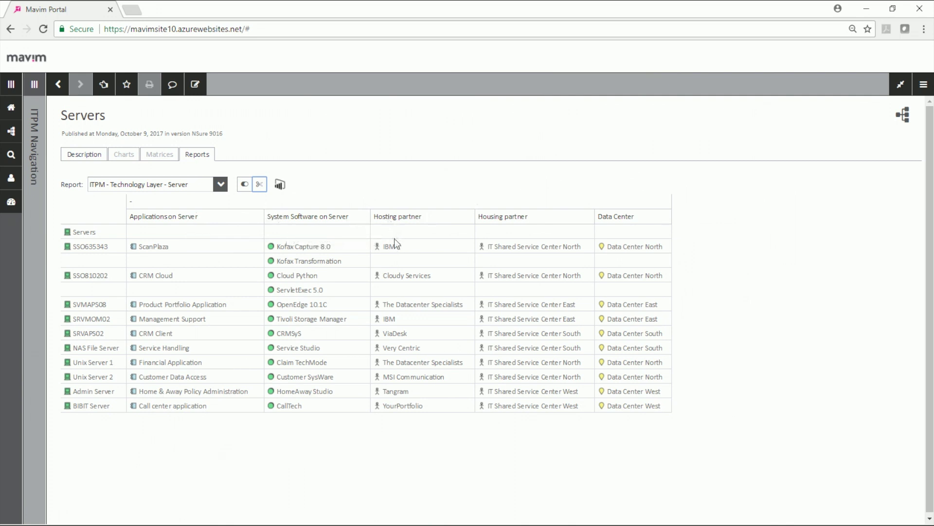
click(158, 247)
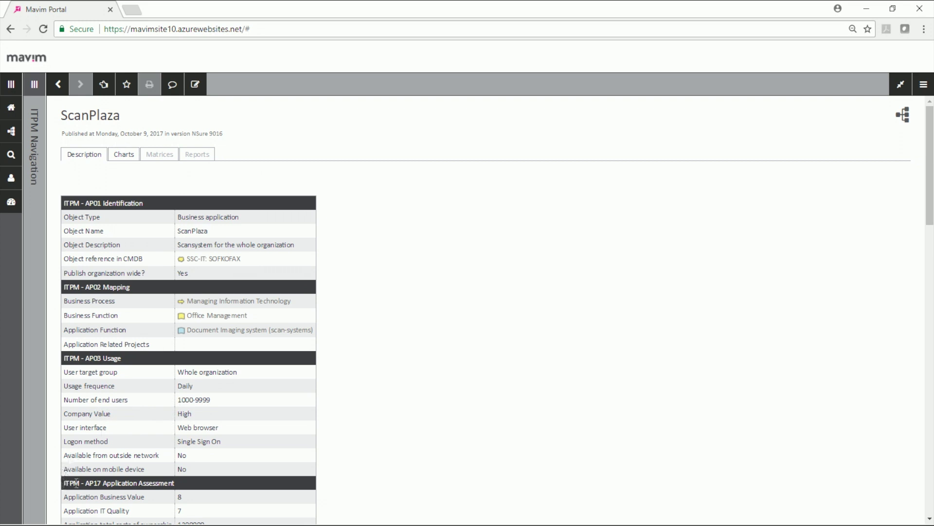
scroll(167, 494, down, 2)
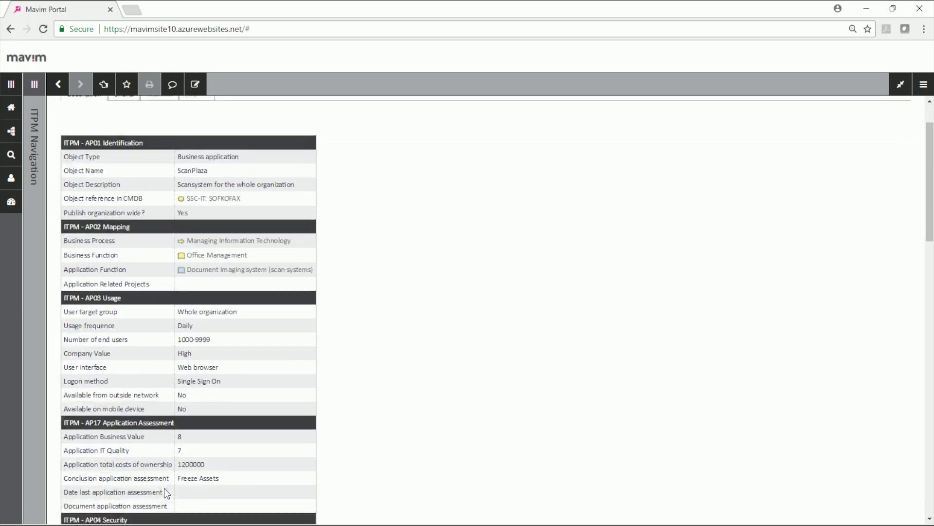
scroll(194, 464, down, 4)
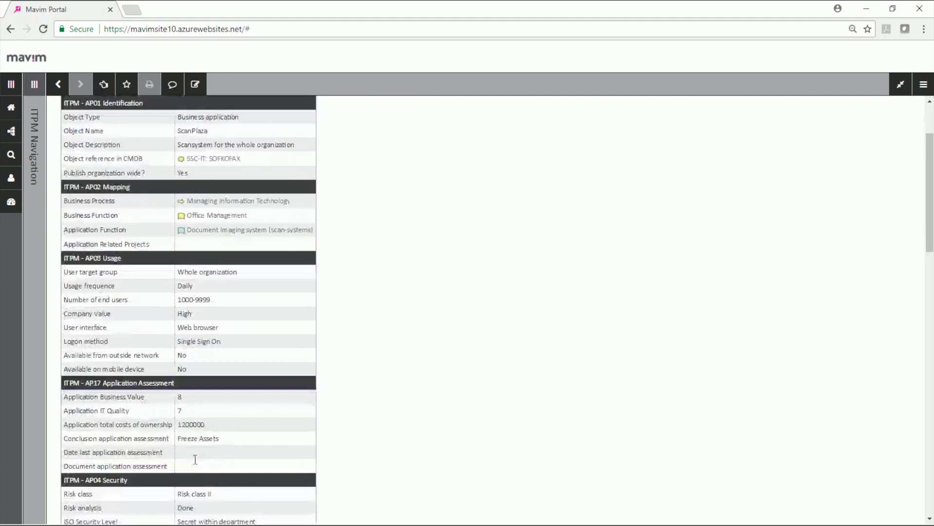
scroll(195, 464, down, 3)
scroll(195, 459, down, 2)
scroll(194, 459, down, 2)
scroll(195, 459, down, 2)
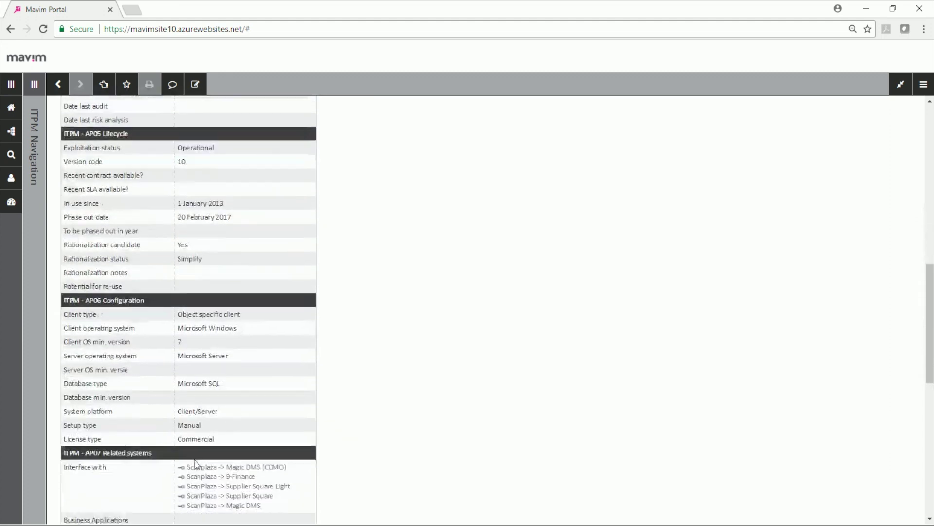
scroll(195, 459, down, 1)
scroll(194, 459, down, 2)
scroll(194, 459, down, 2)
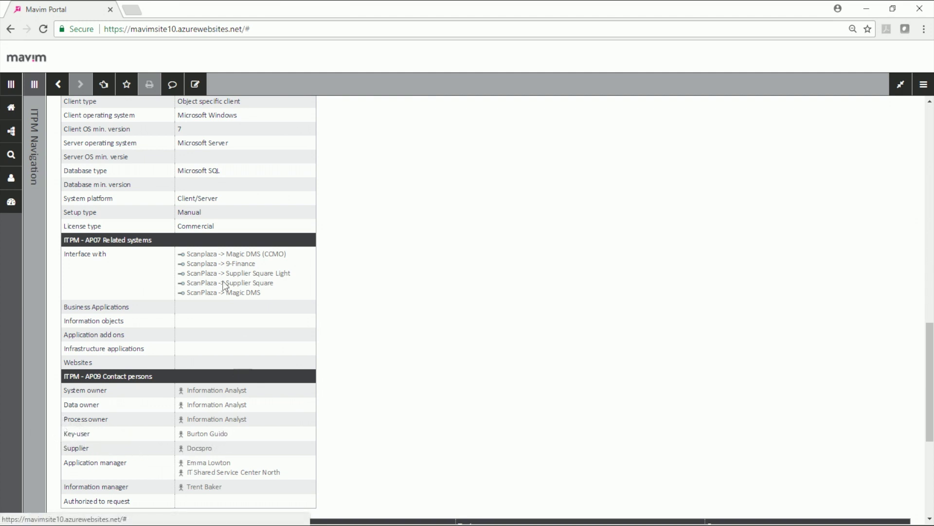
Step: Return from ScanPlaza's details to the ITPM Navigation architecture chart
click(34, 84)
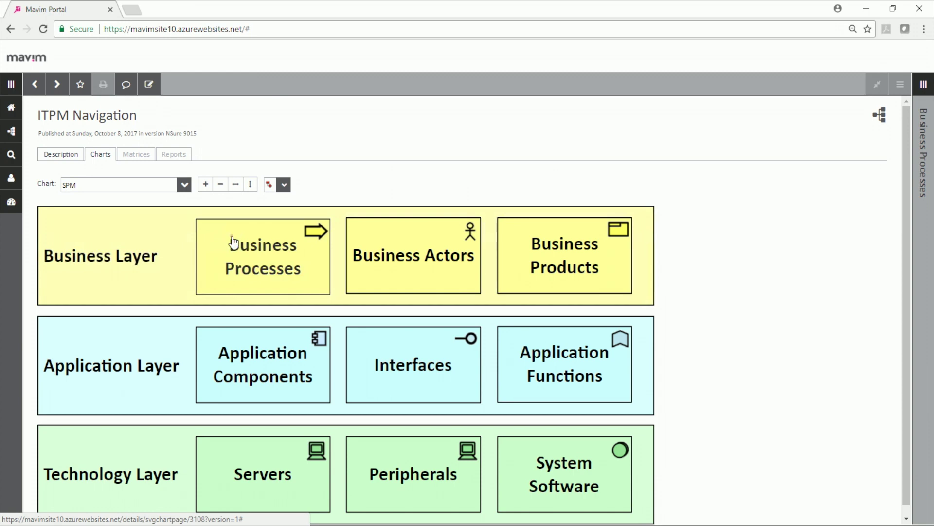
Step: Go from Business Processes through the Closing agreement flowchart's Check customer data step to CRM Cloud
click(233, 240)
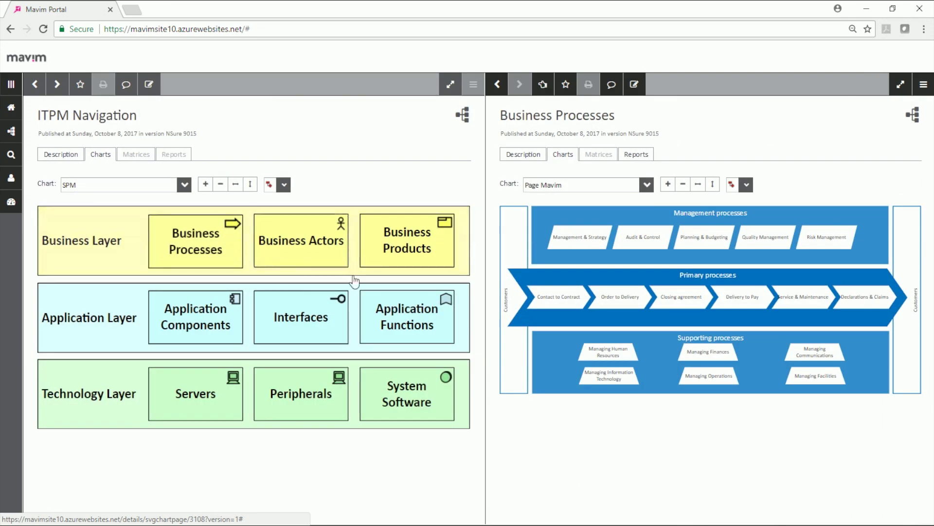
click(672, 300)
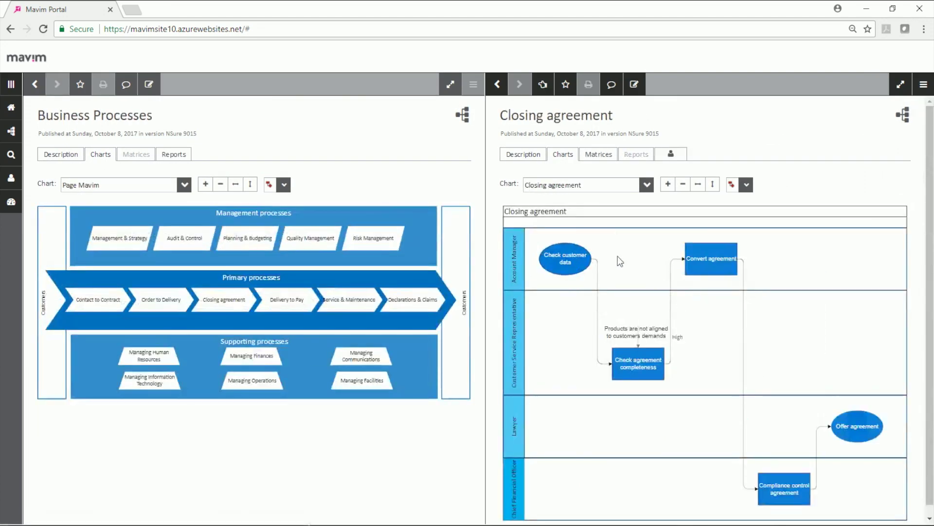
click(566, 258)
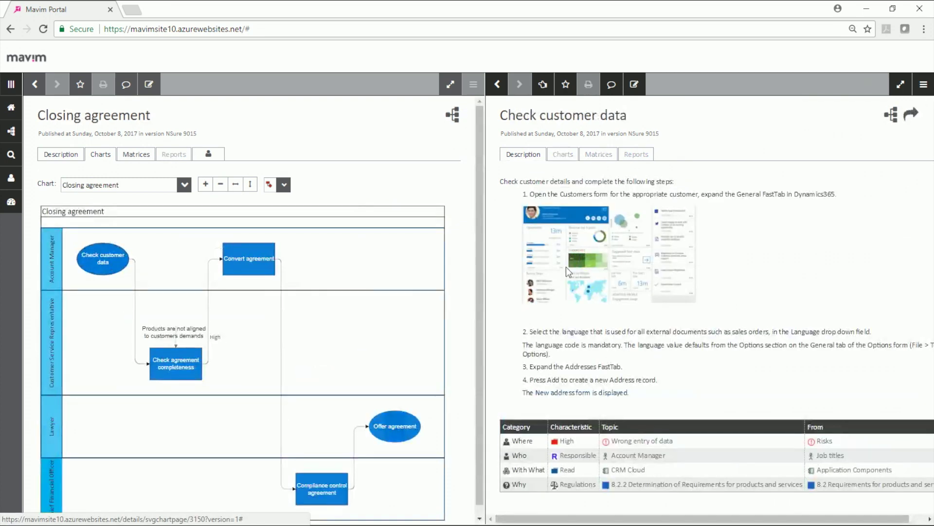
click(635, 470)
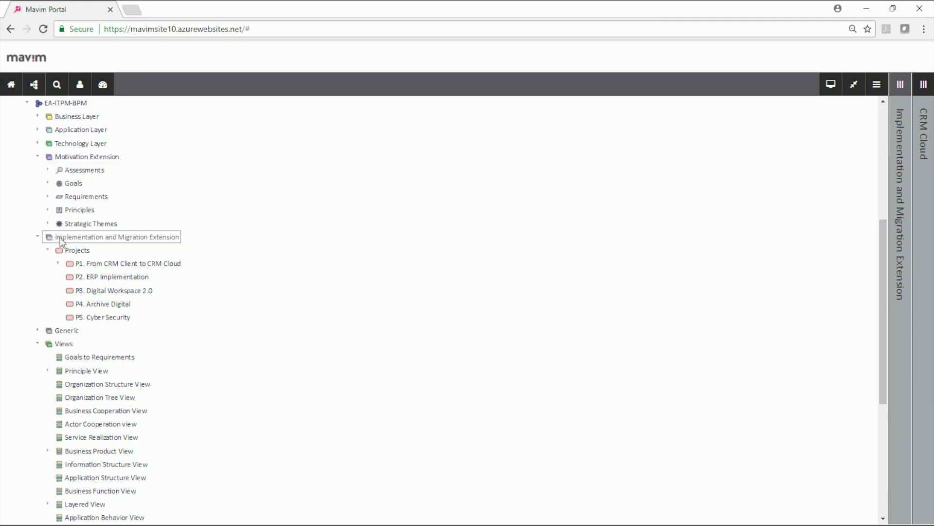
Step: Open project P1's details from Projects and widen them to fill the window
click(76, 251)
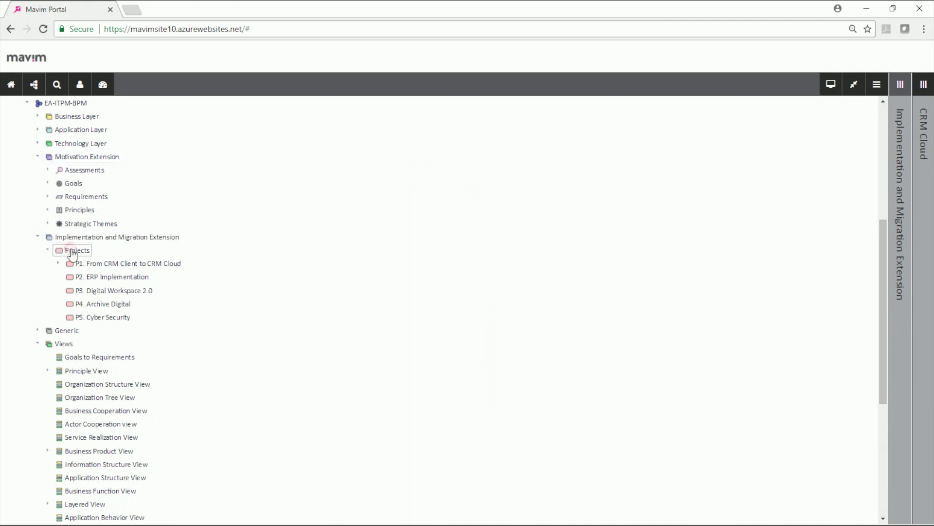
click(100, 264)
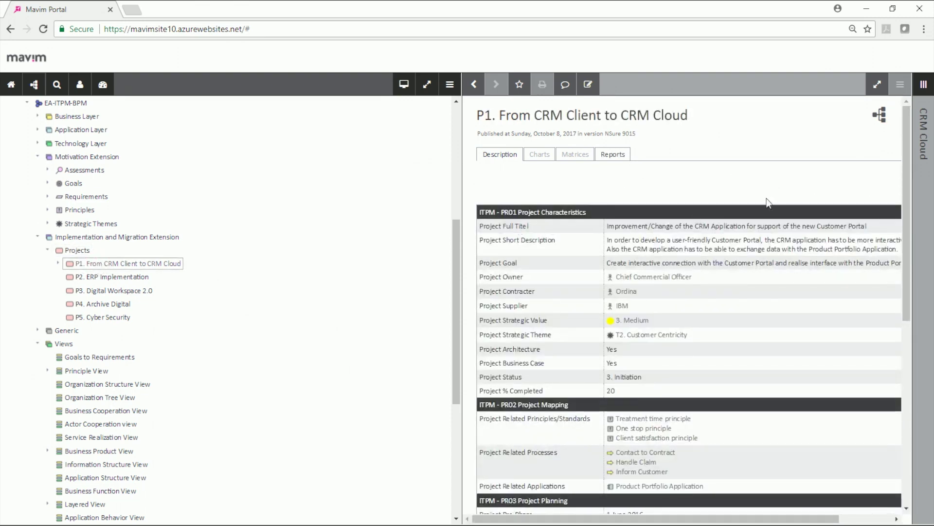
click(878, 84)
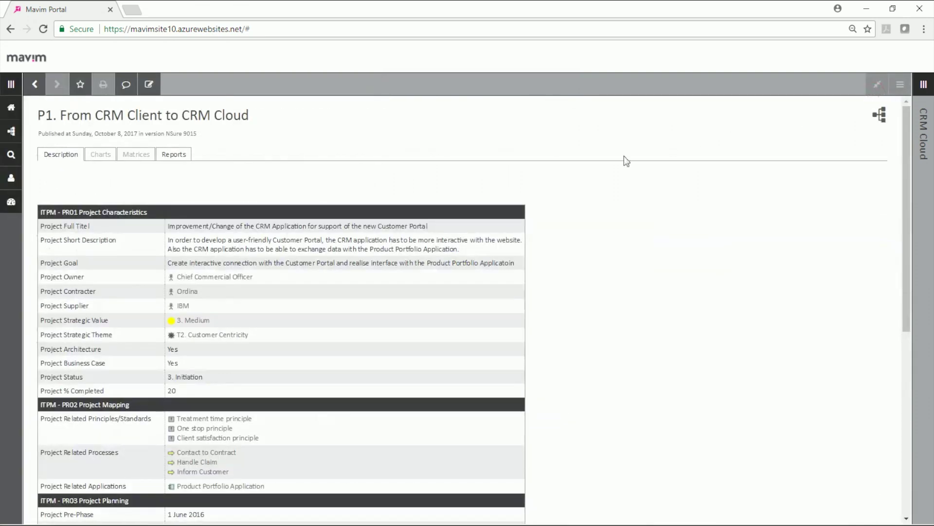
Step: Load P1's PR07 Project Reviews report, then return to the Projects overview
click(179, 158)
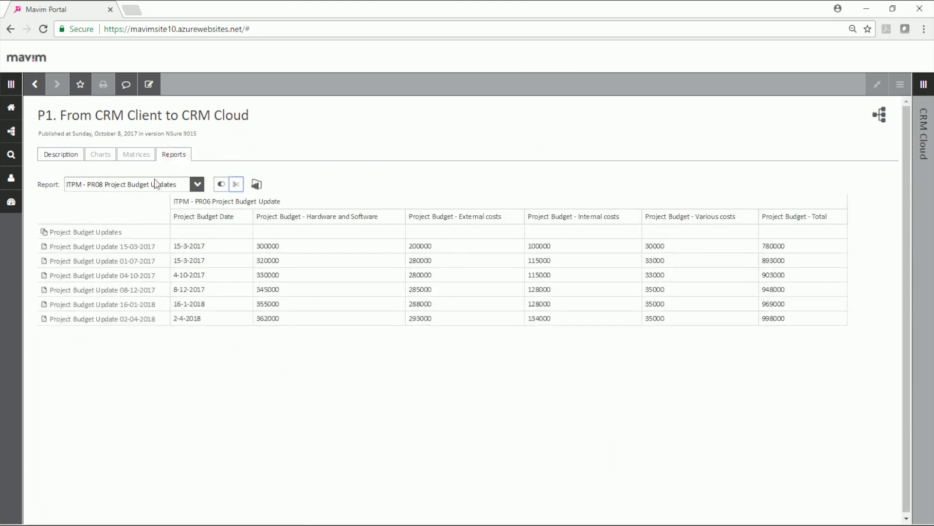
click(134, 184)
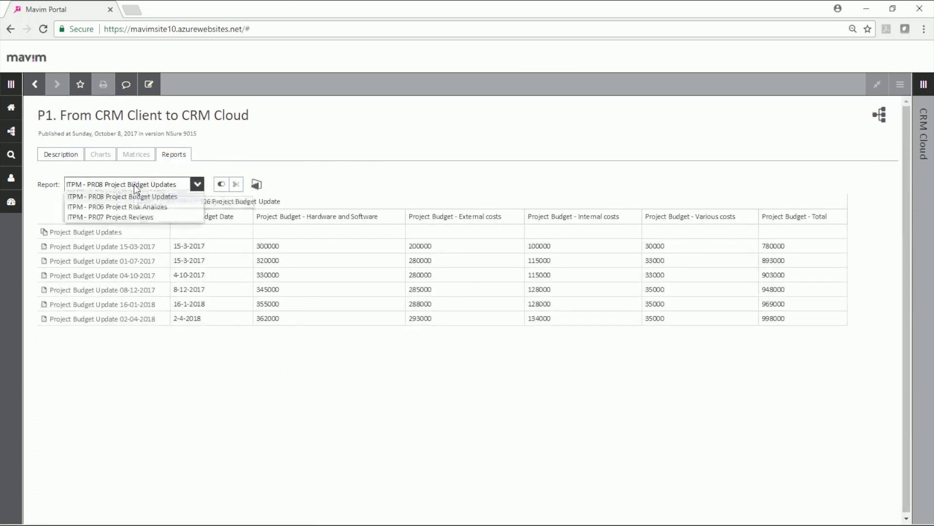
click(134, 217)
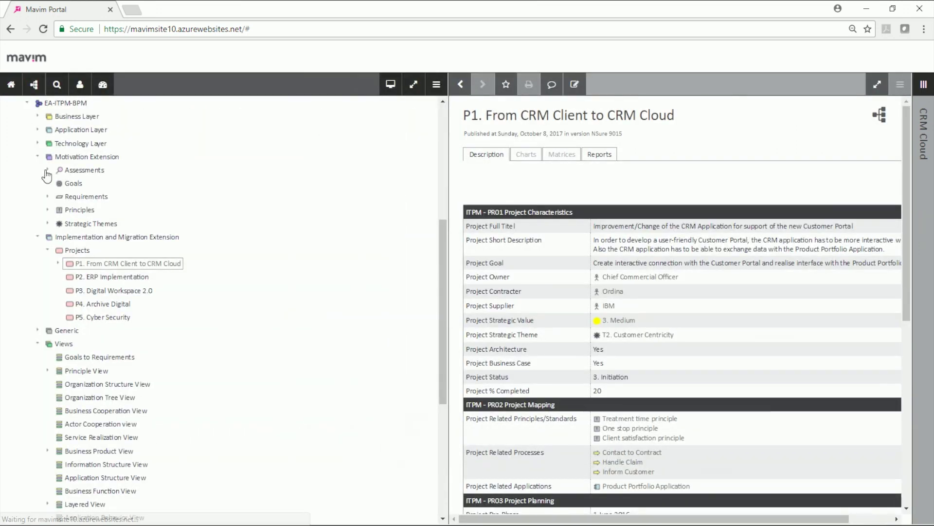
click(75, 250)
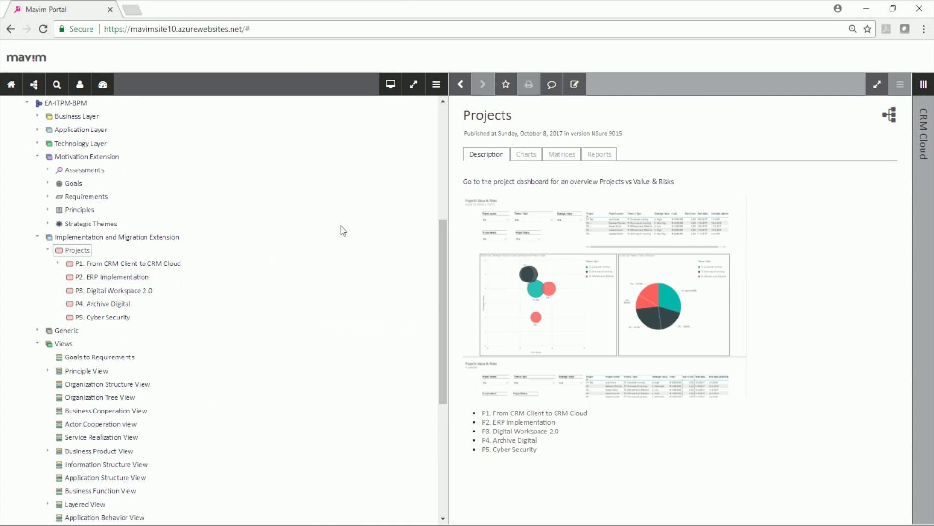
Step: Open the Power BI Projects Value & Risks dashboard from the embedded image
click(522, 265)
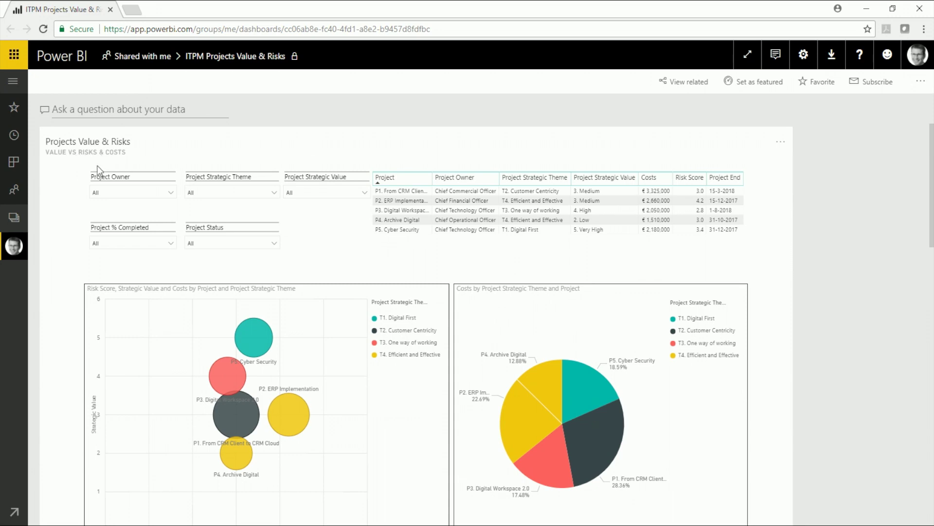
mouse_move(234, 414)
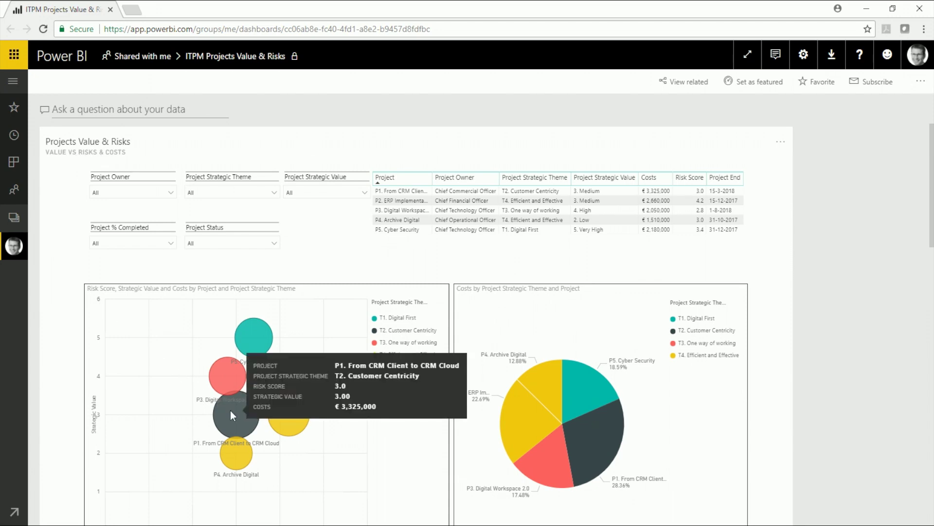
scroll(229, 411, down, 8)
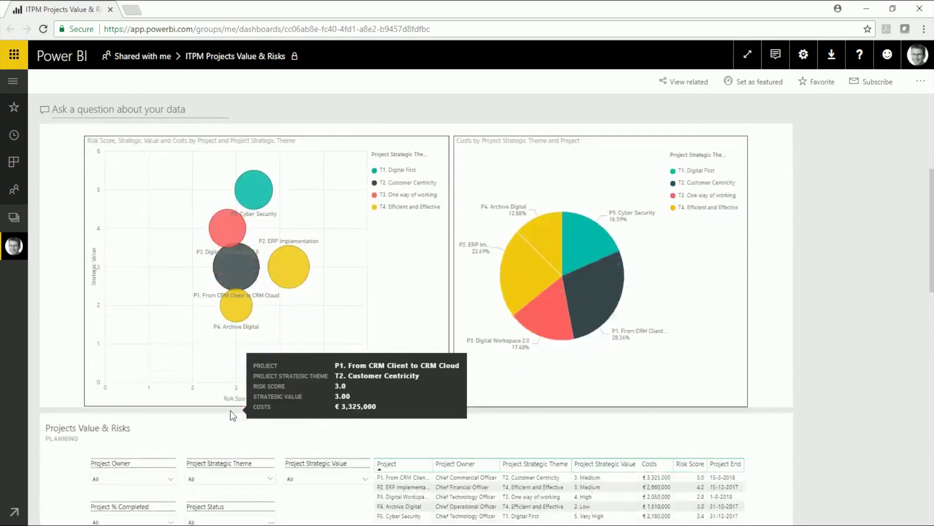
scroll(224, 404, down, 2)
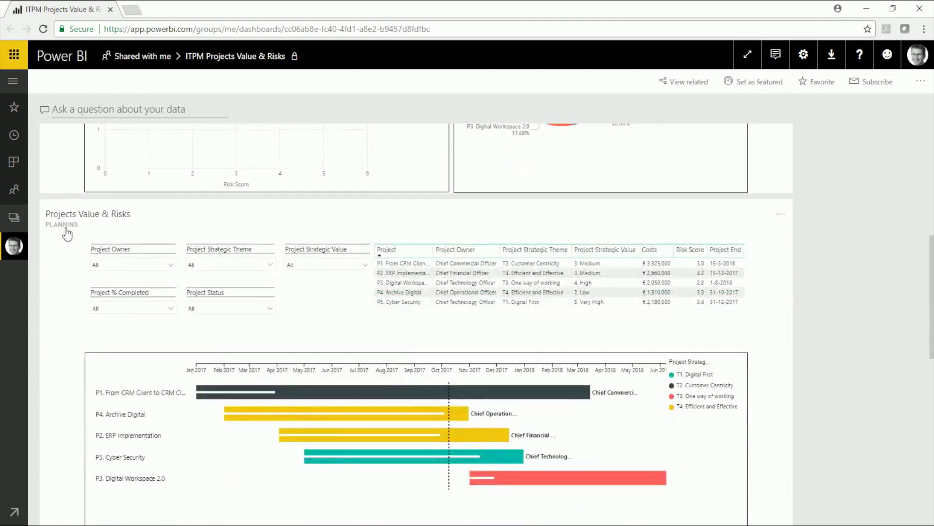
scroll(62, 289, down, 4)
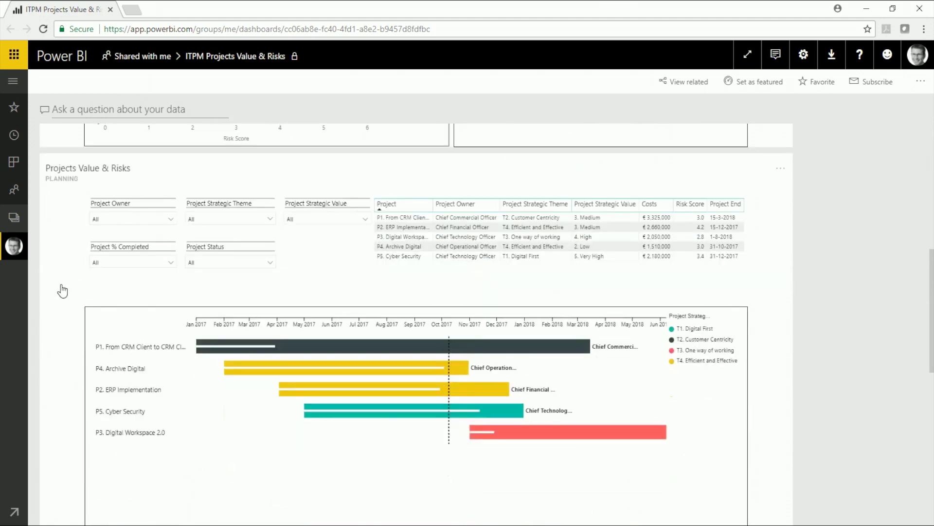
scroll(62, 290, down, 2)
scroll(62, 290, down, 3)
scroll(62, 290, down, 3)
scroll(62, 290, down, 3)
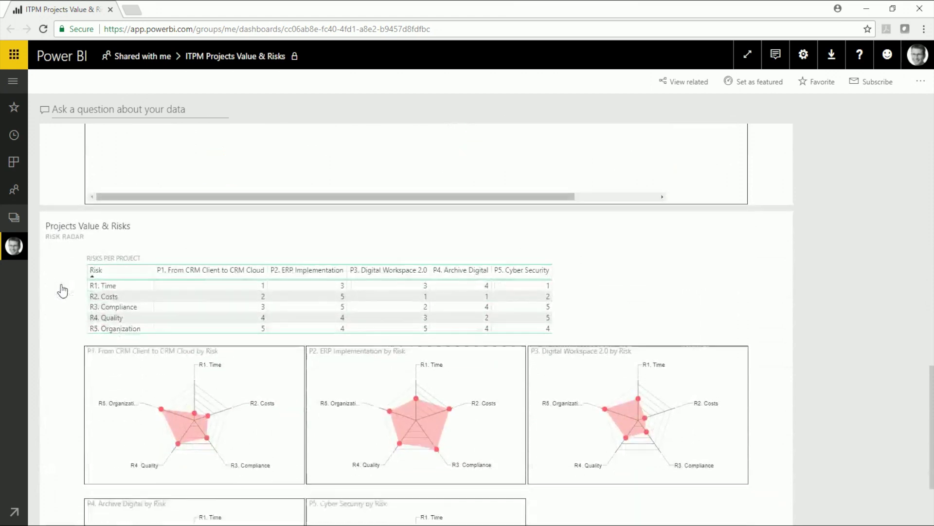
scroll(55, 276, down, 2)
scroll(56, 219, down, 1)
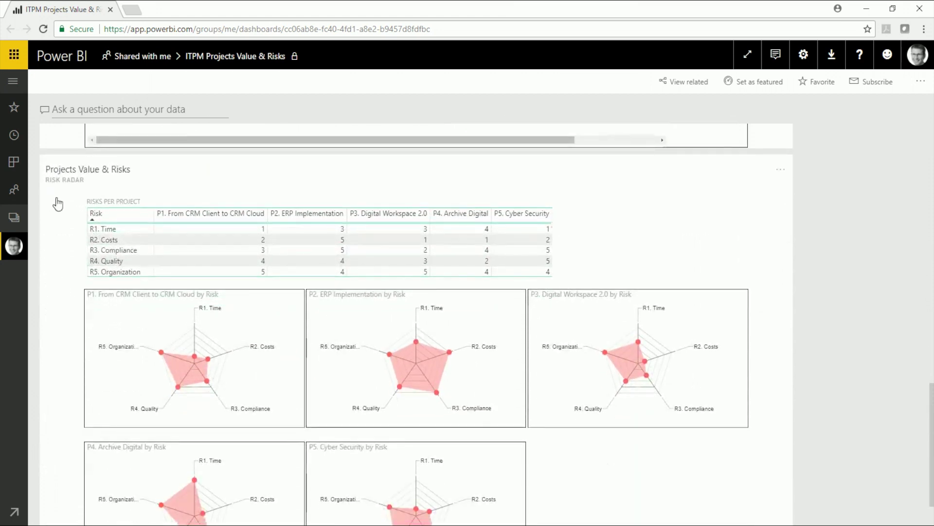
scroll(62, 220, down, 1)
scroll(63, 221, down, 1)
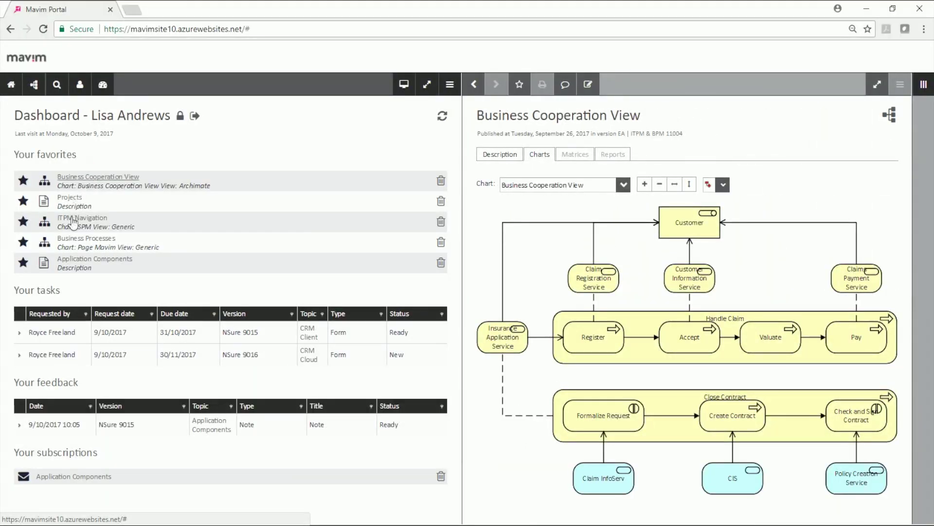
Step: Browse the Business Processes and Application Components favourites, expand the CRM Cloud task, and open CRM Cloud
click(86, 238)
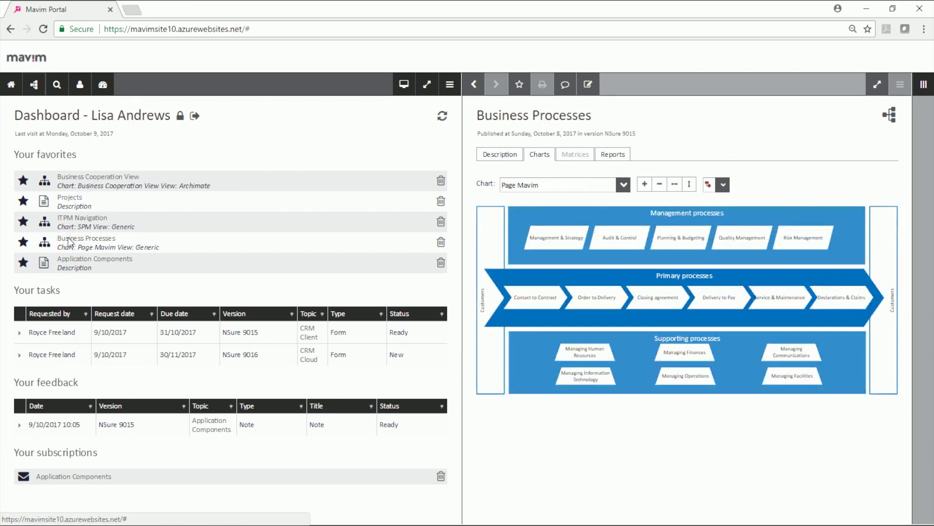
click(65, 263)
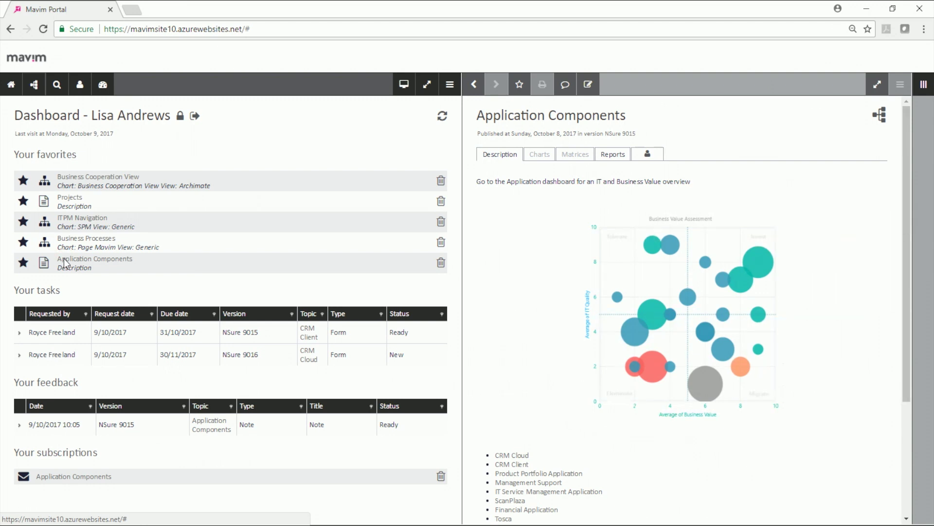
click(19, 355)
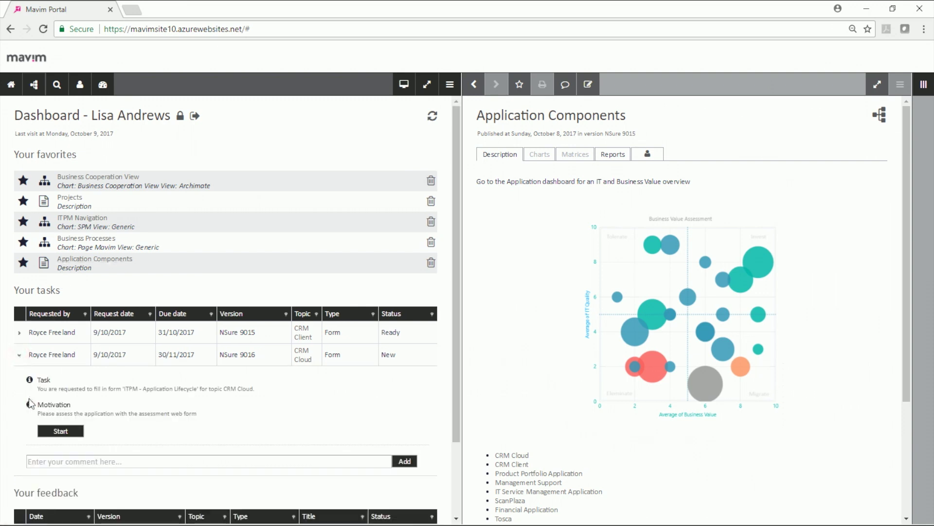
drag(37, 413, 197, 416)
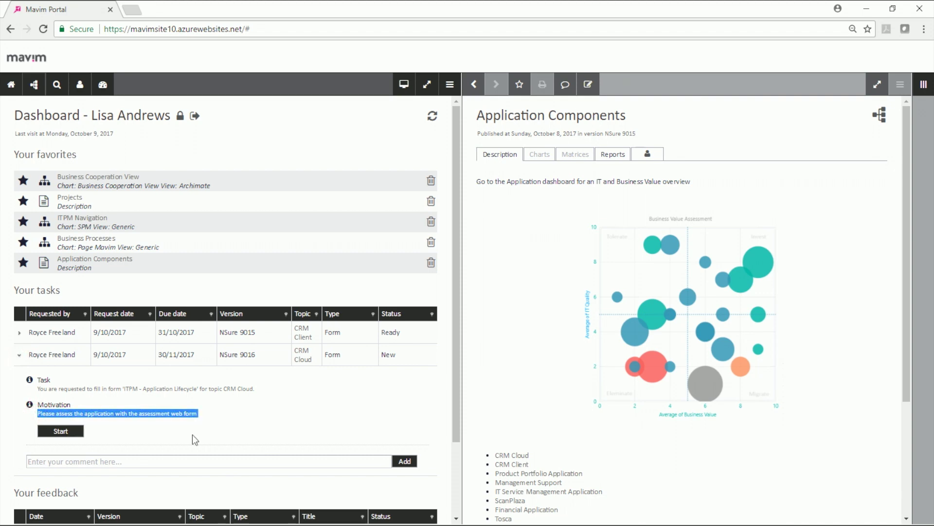
click(305, 357)
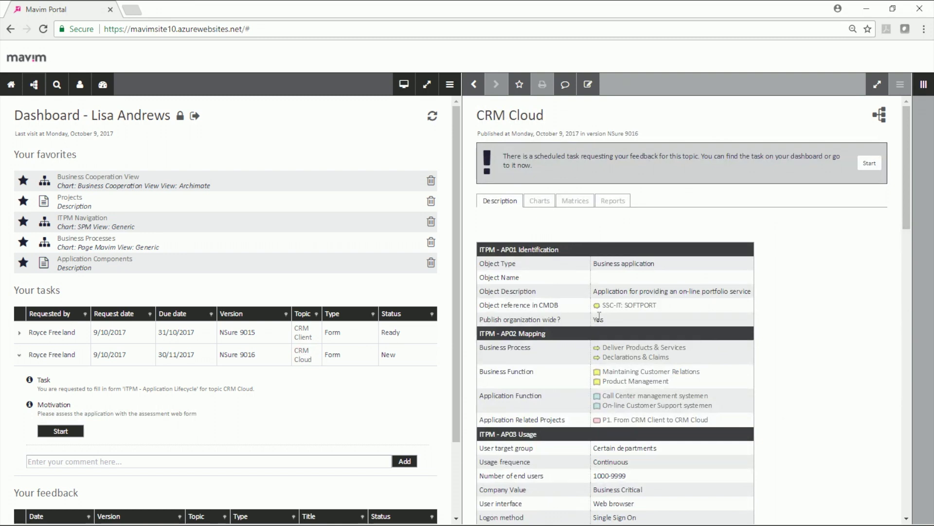
Step: Start CRM Cloud's Application Lifecycle assessment and rate Application Business Value 9
click(869, 163)
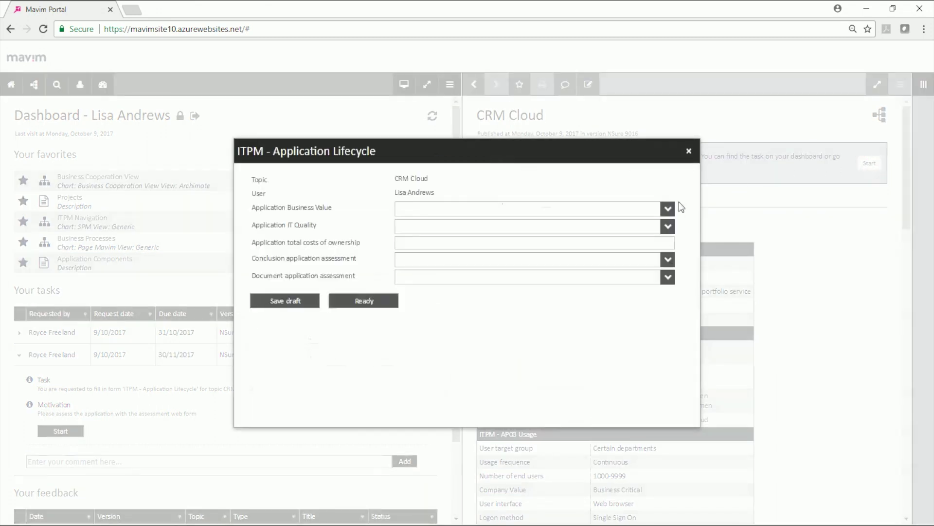
click(668, 209)
scroll(636, 270, down, 2)
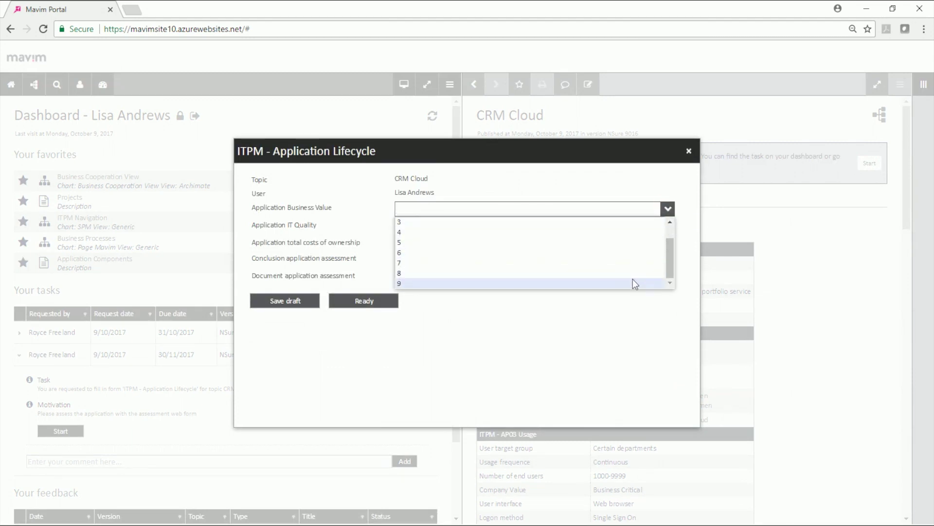
click(634, 284)
click(667, 225)
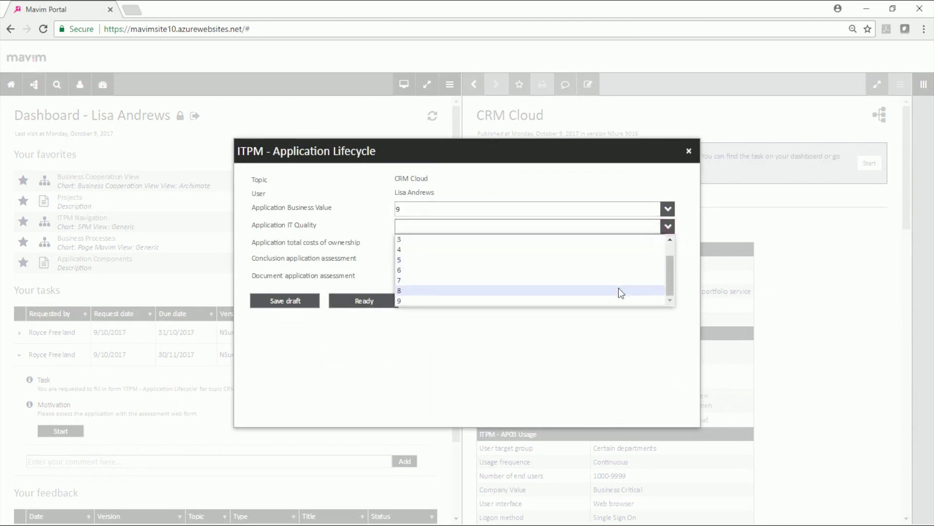